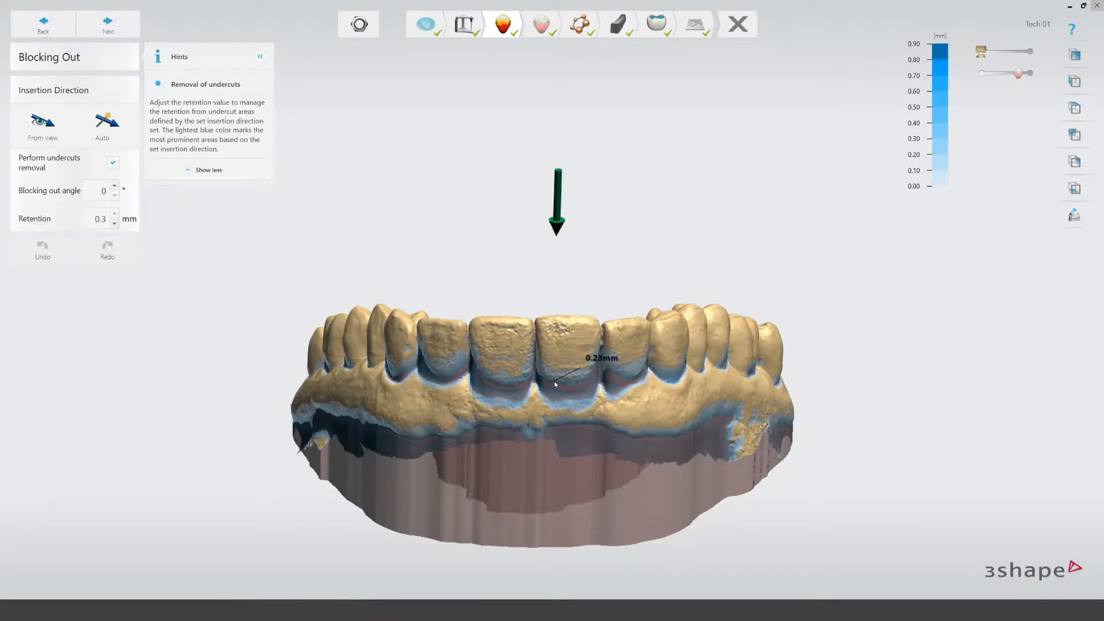
Examine the blocked-out undercuts around the teeth and the insertion direction from the front, occlusal and side views.
right_drag(562, 292, 568, 346)
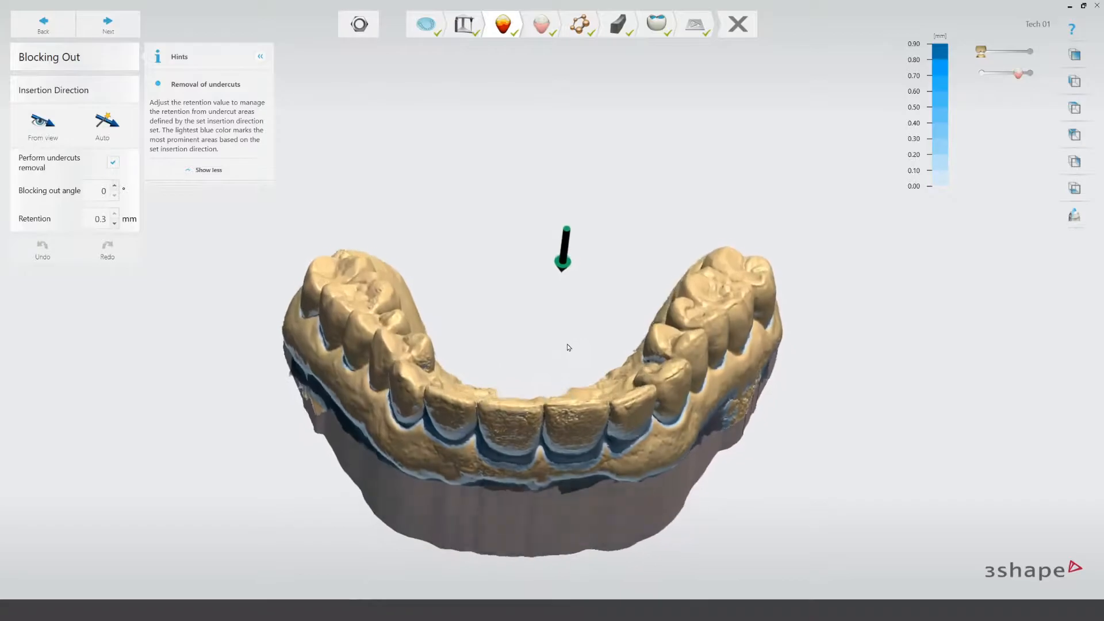
scroll(578, 408, up, 2)
right_drag(573, 409, 592, 336)
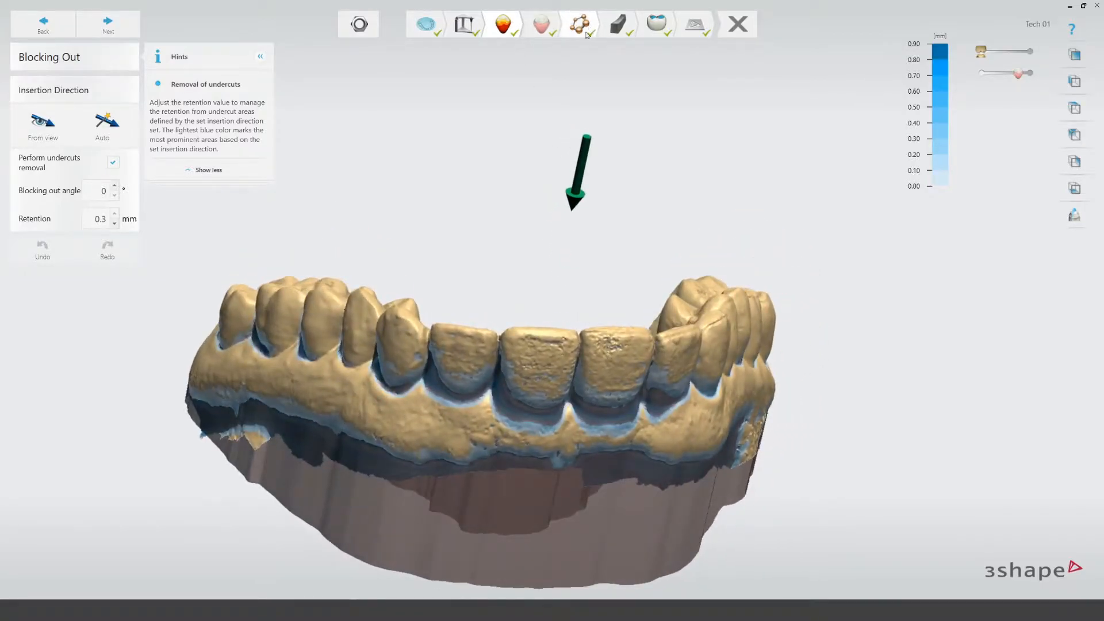
right_drag(557, 280, 549, 343)
right_drag(636, 415, 620, 401)
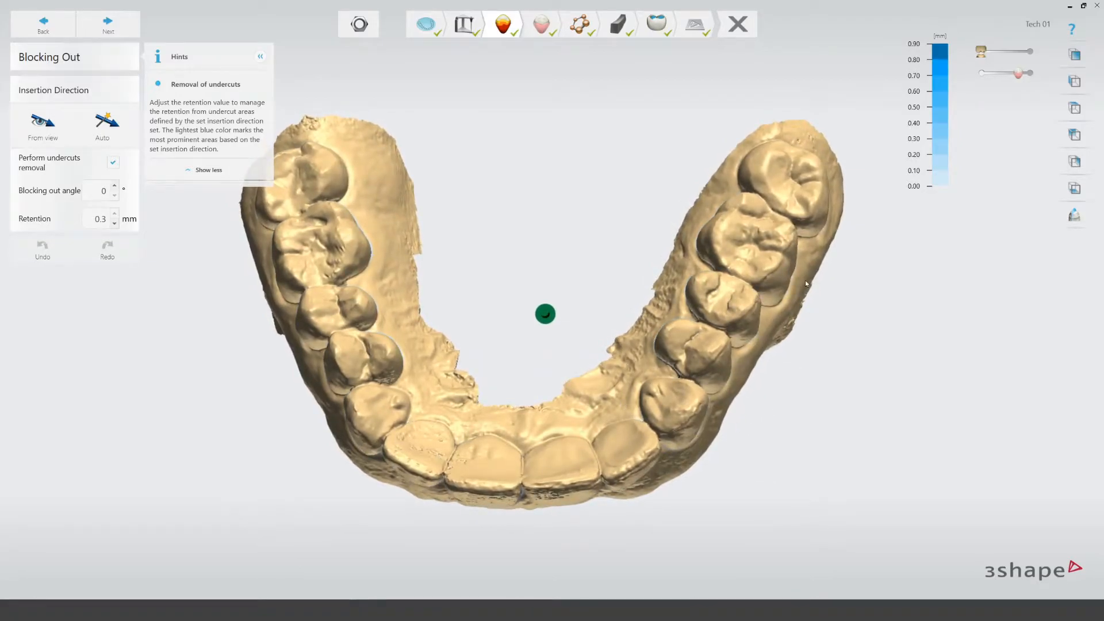
right_drag(562, 398, 782, 380)
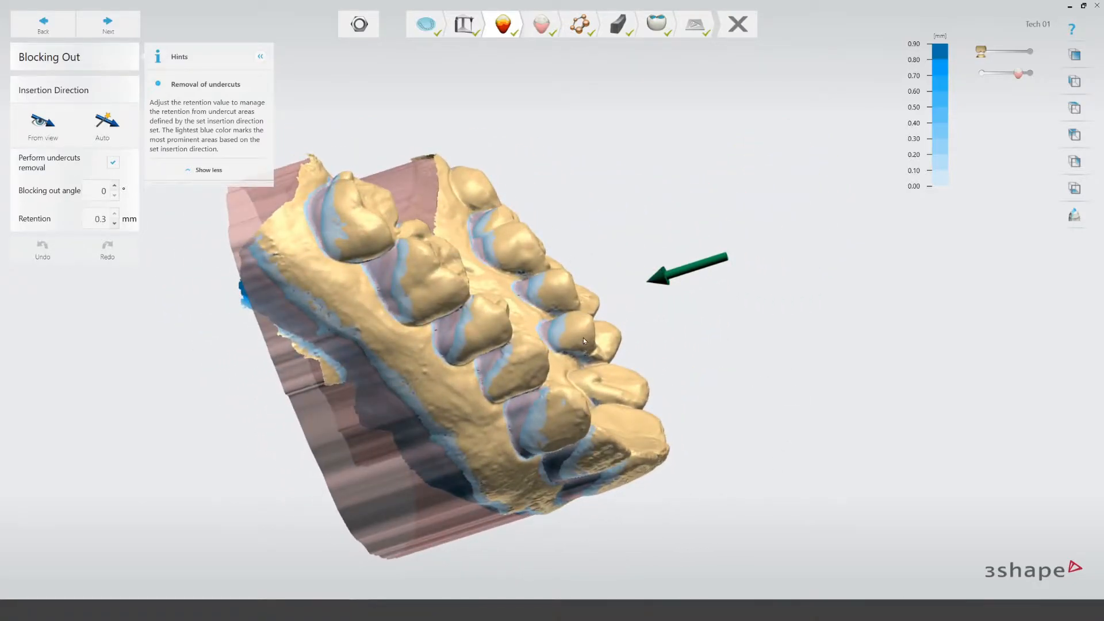
right_drag(692, 359, 471, 402)
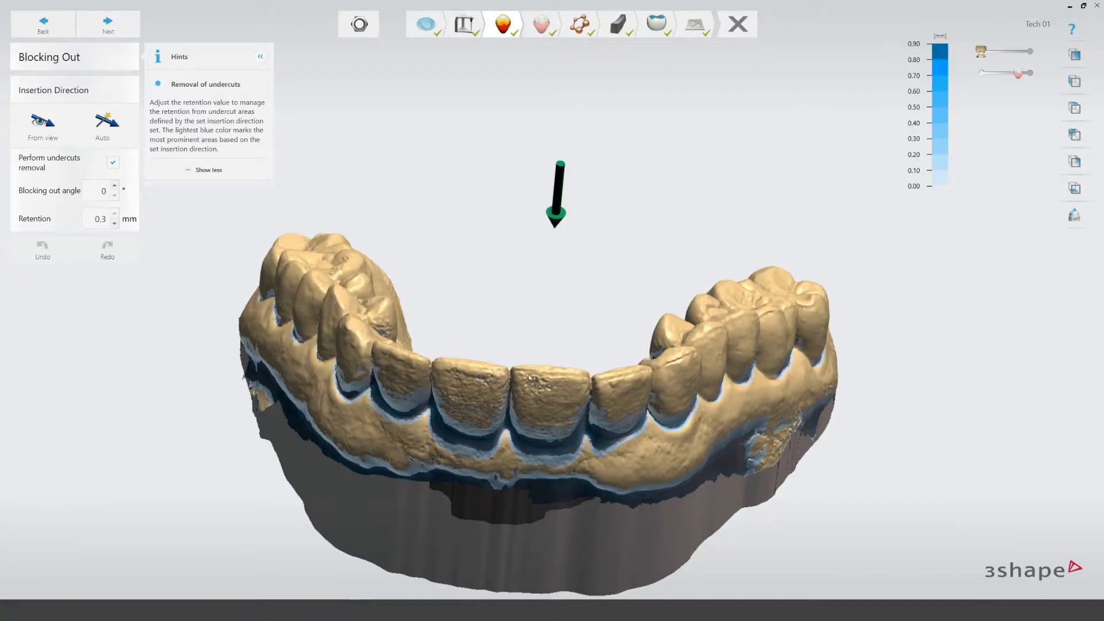
mouse_move(540, 353)
right_down()
mouse_move(548, 377)
mouse_move(558, 365)
right_up()
right_drag(450, 237, 449, 273)
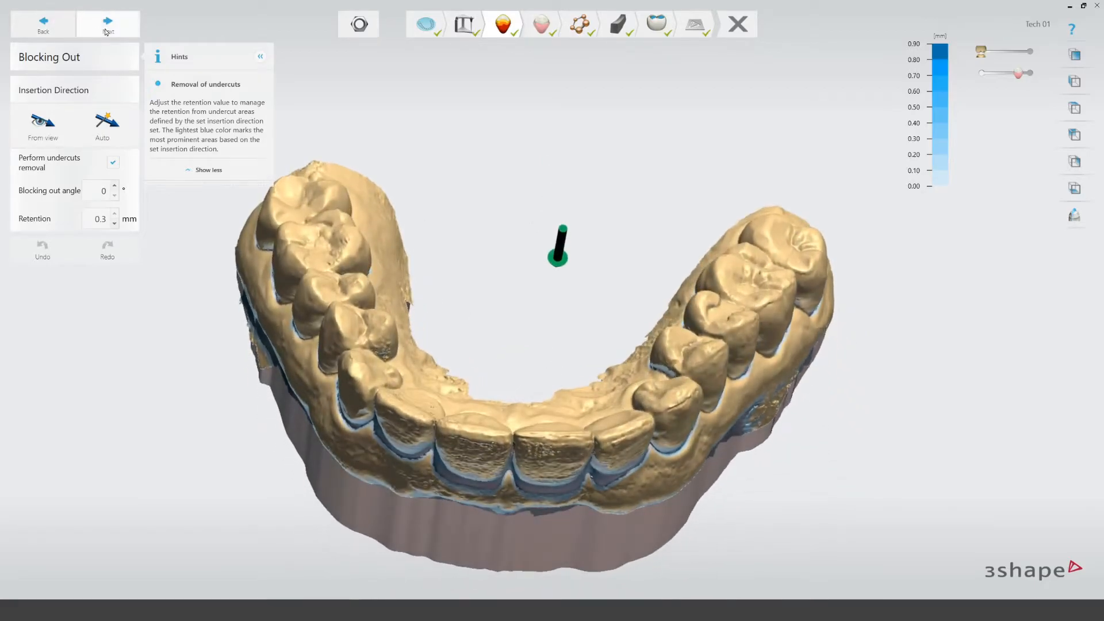
Advance past wax trimming to the Outline stage and examine the splint outline along the front and side teeth.
click(108, 30)
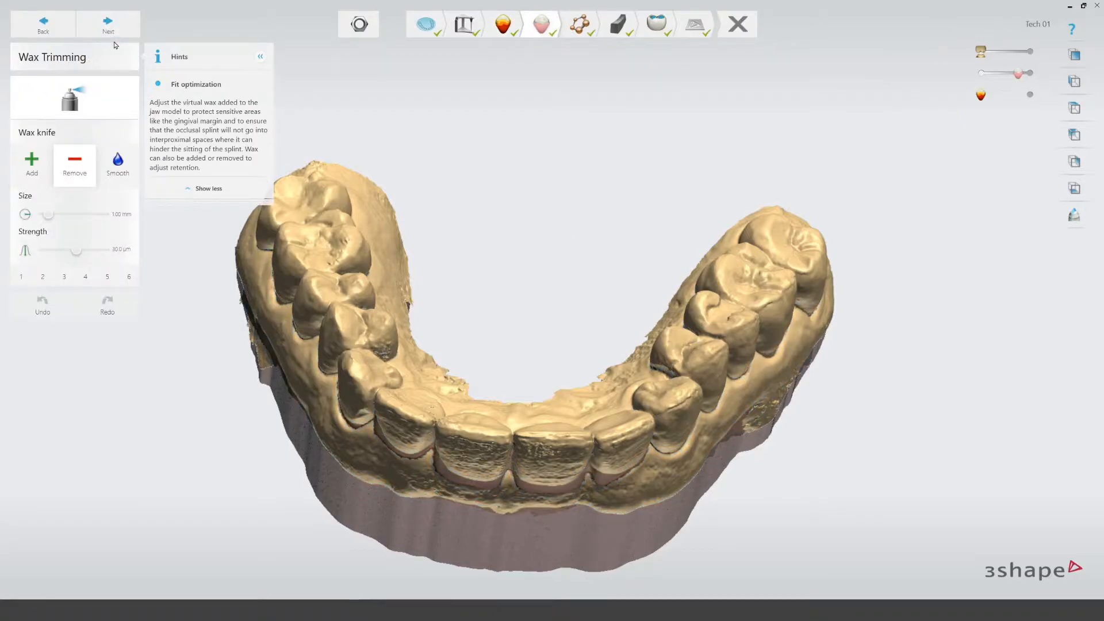
click(112, 25)
right_drag(455, 353, 505, 381)
scroll(506, 356, up, 3)
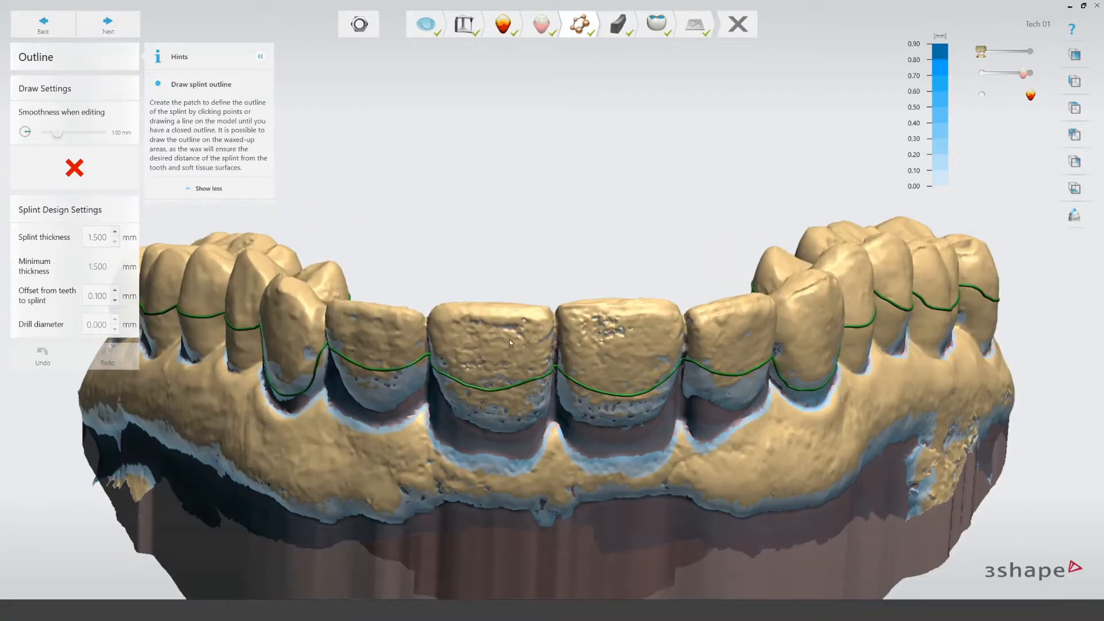
right_drag(463, 317, 517, 330)
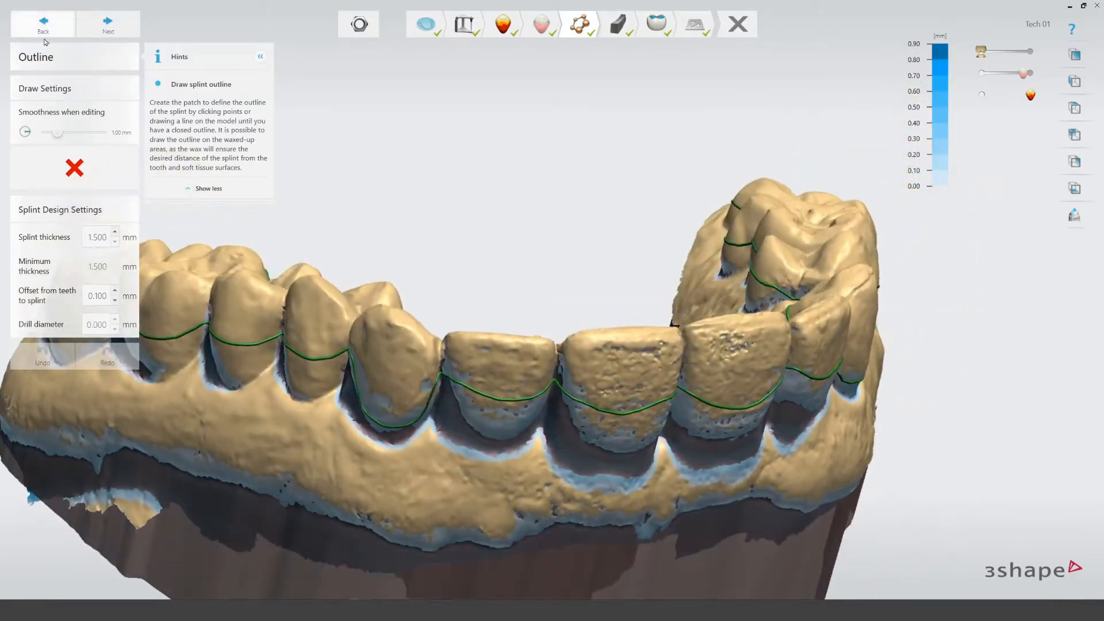
right_drag(392, 325, 412, 360)
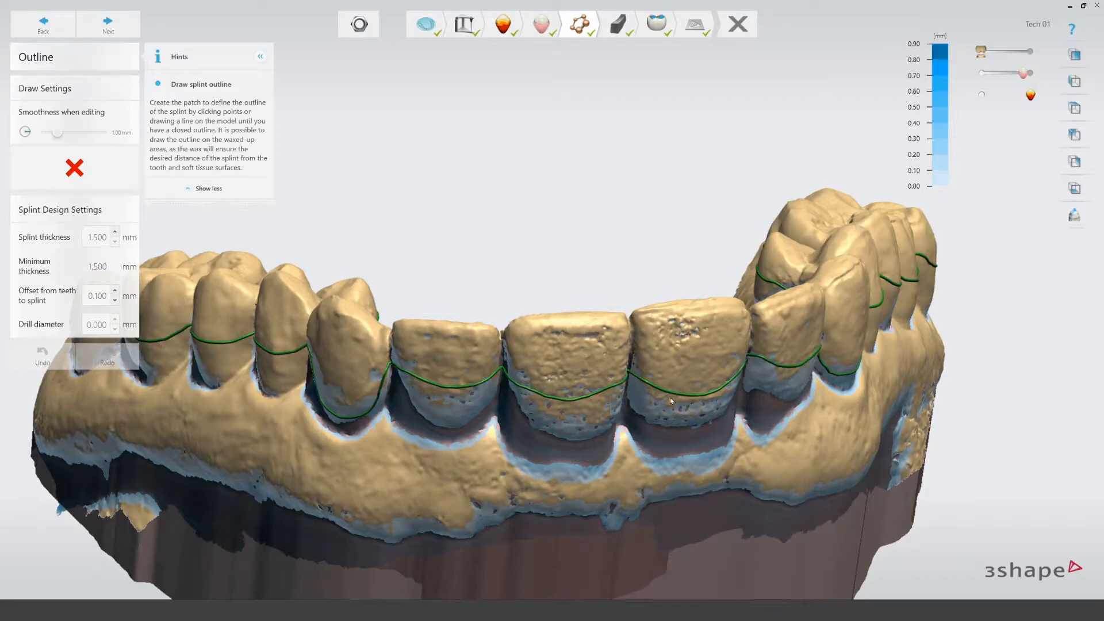
right_drag(652, 397, 482, 449)
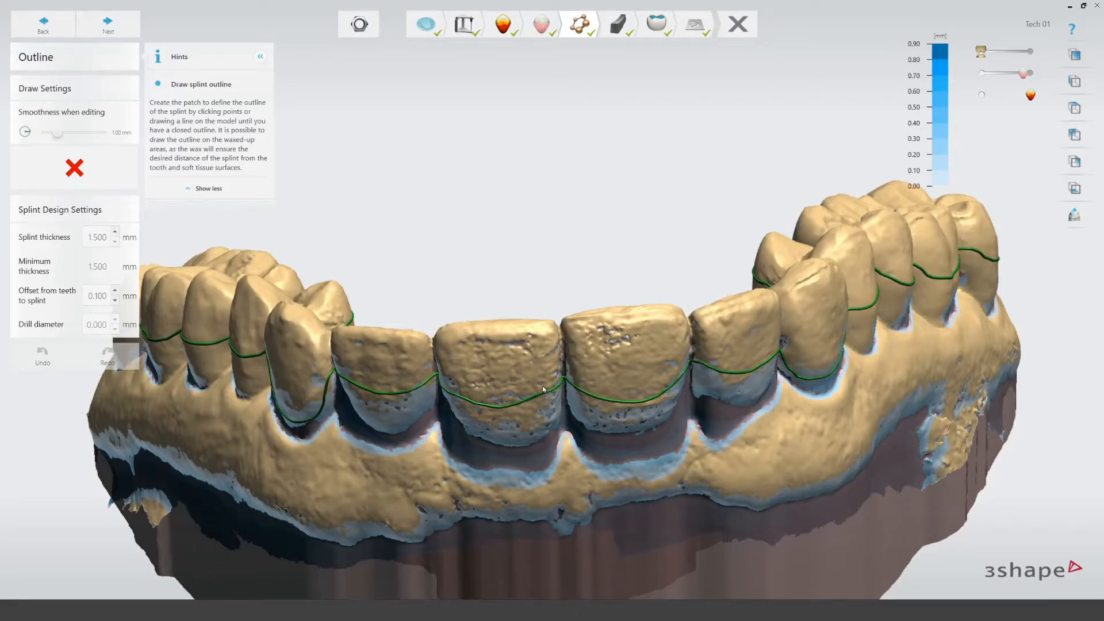
right_drag(506, 422, 684, 322)
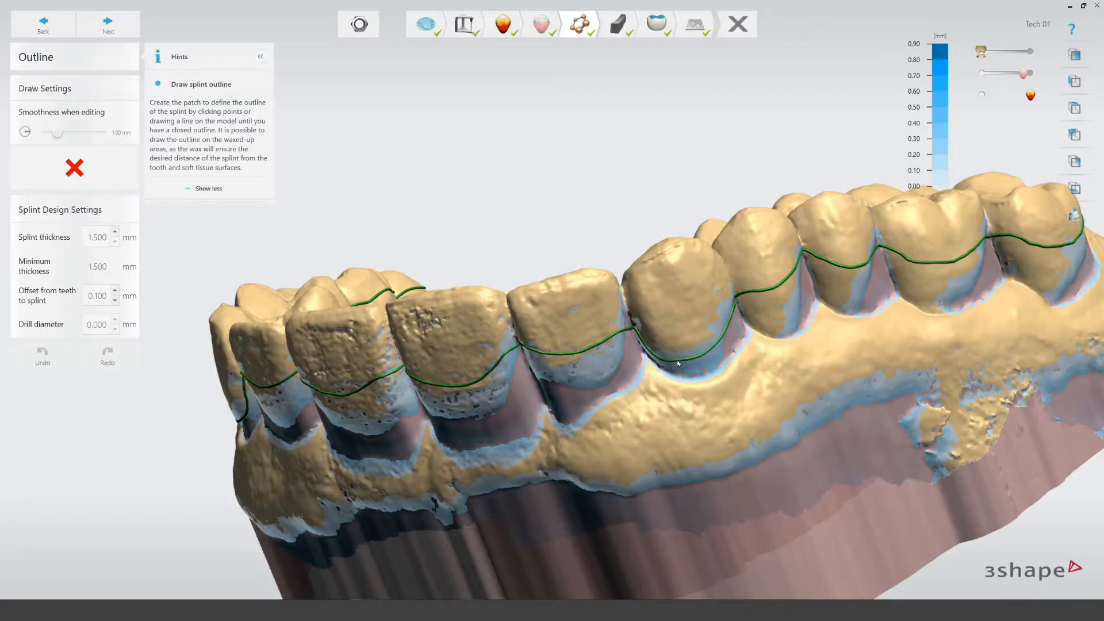
right_drag(677, 362, 524, 362)
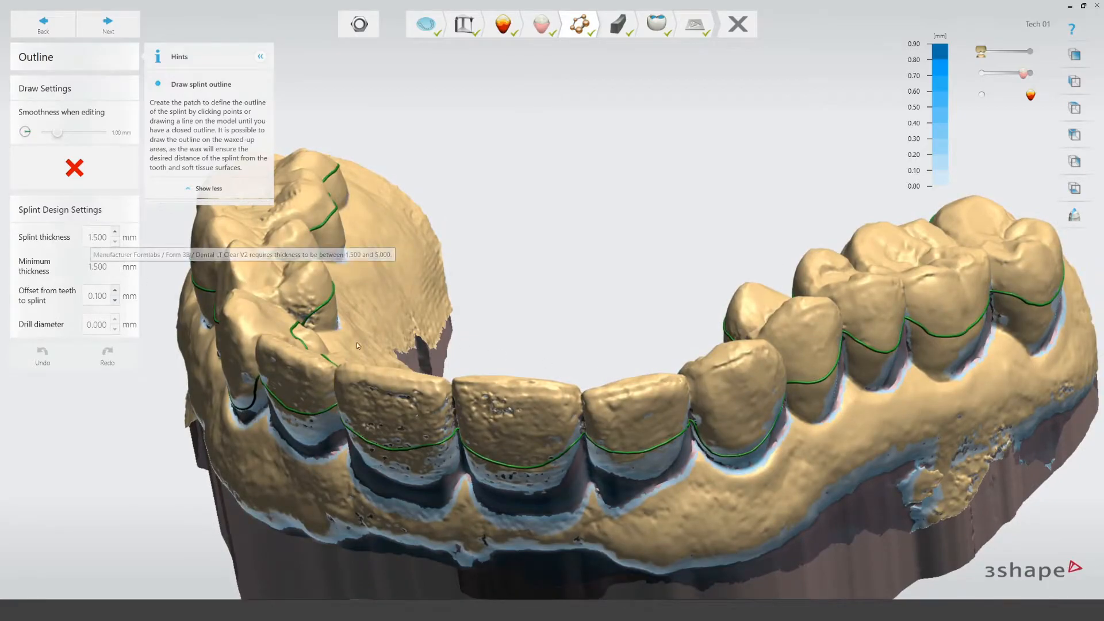
right_drag(369, 387, 391, 319)
Try a greater splint thickness, return it to 1.500 mm, and select the offset from teeth to splint.
click(96, 237)
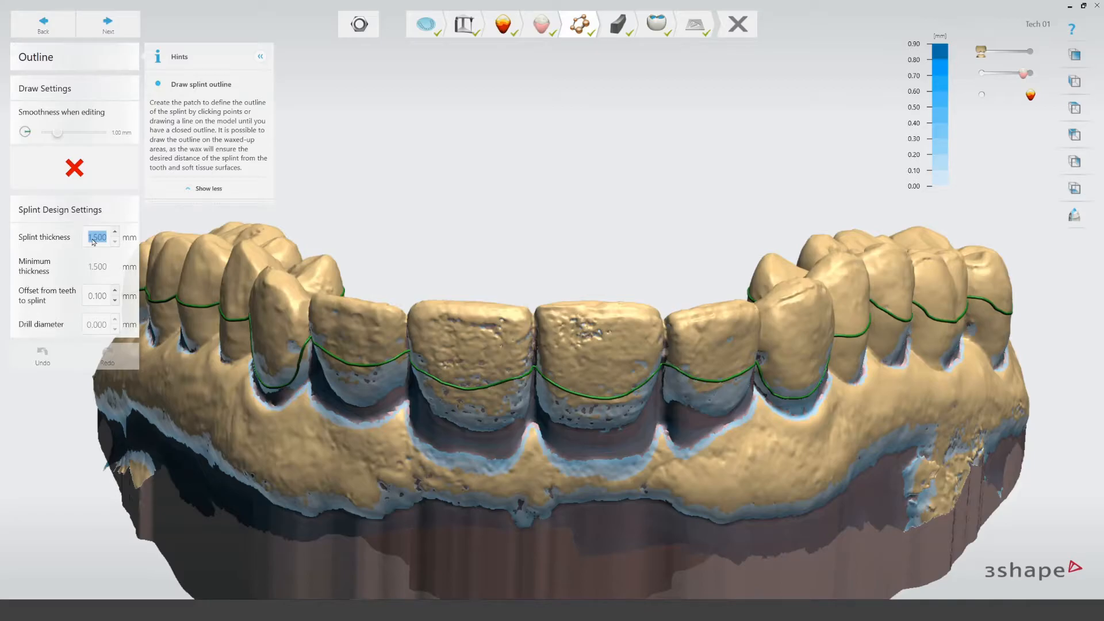
click(99, 271)
click(98, 238)
mouse_move(99, 238)
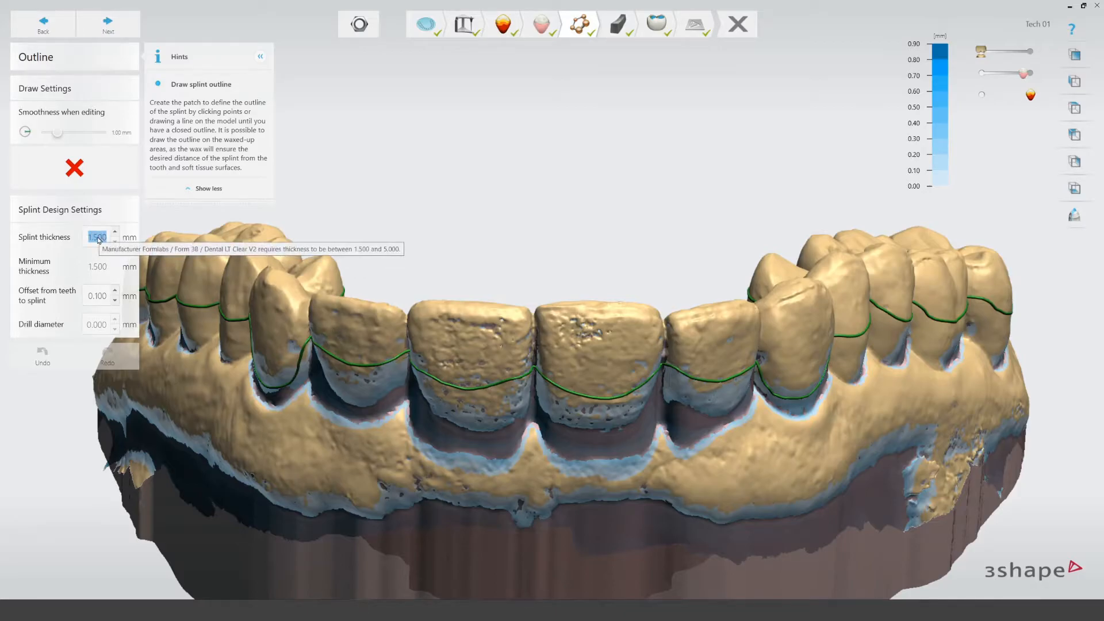
mouse_move(94, 276)
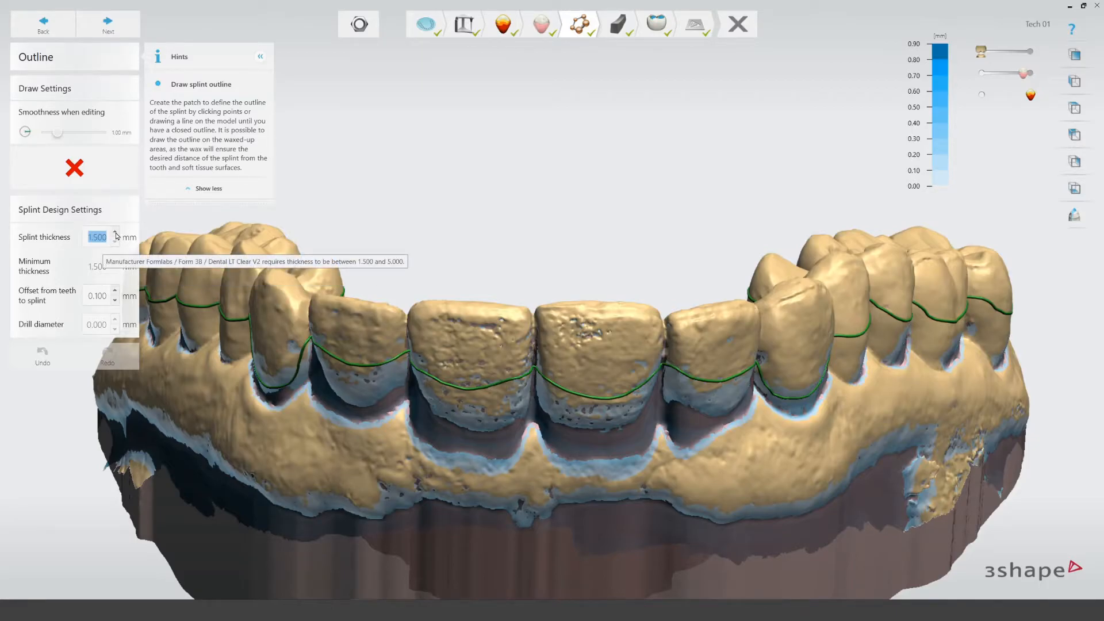
click(116, 234)
click(116, 234)
click(116, 244)
click(92, 296)
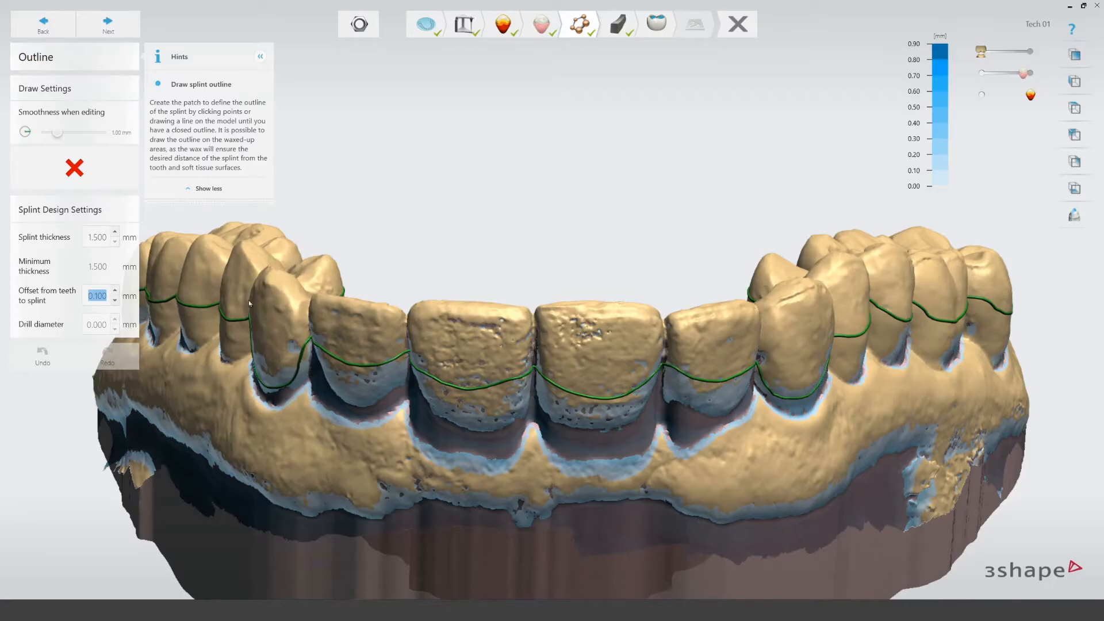
Review the outline around the teeth and advance through Raise Surface to the Adapt Design stage.
right_drag(231, 318, 296, 360)
right_drag(395, 380, 372, 384)
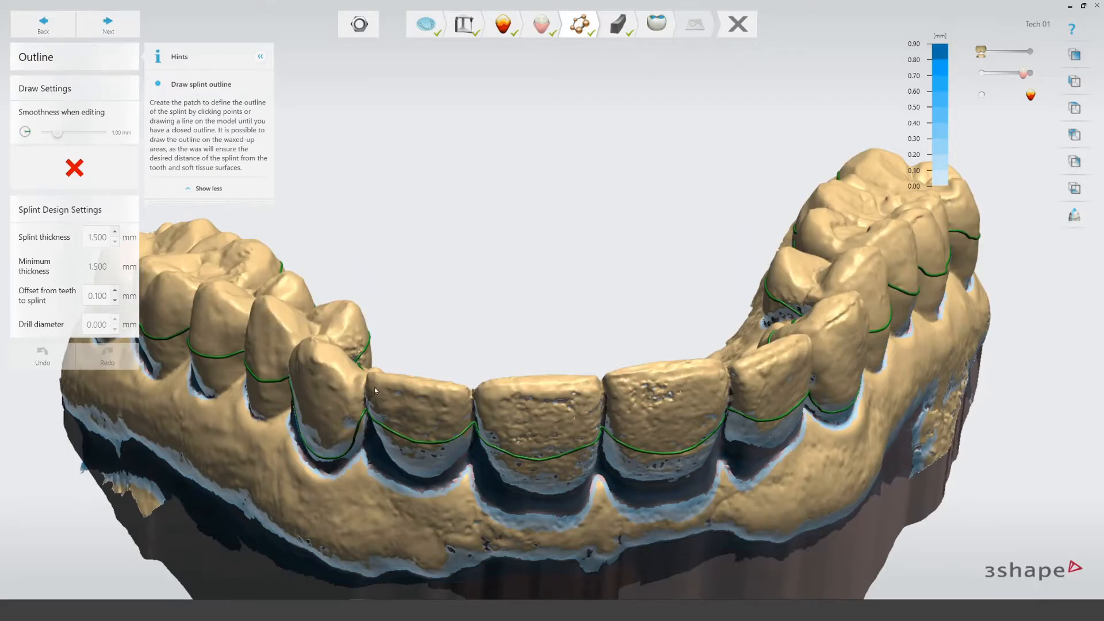
right_drag(494, 409, 544, 381)
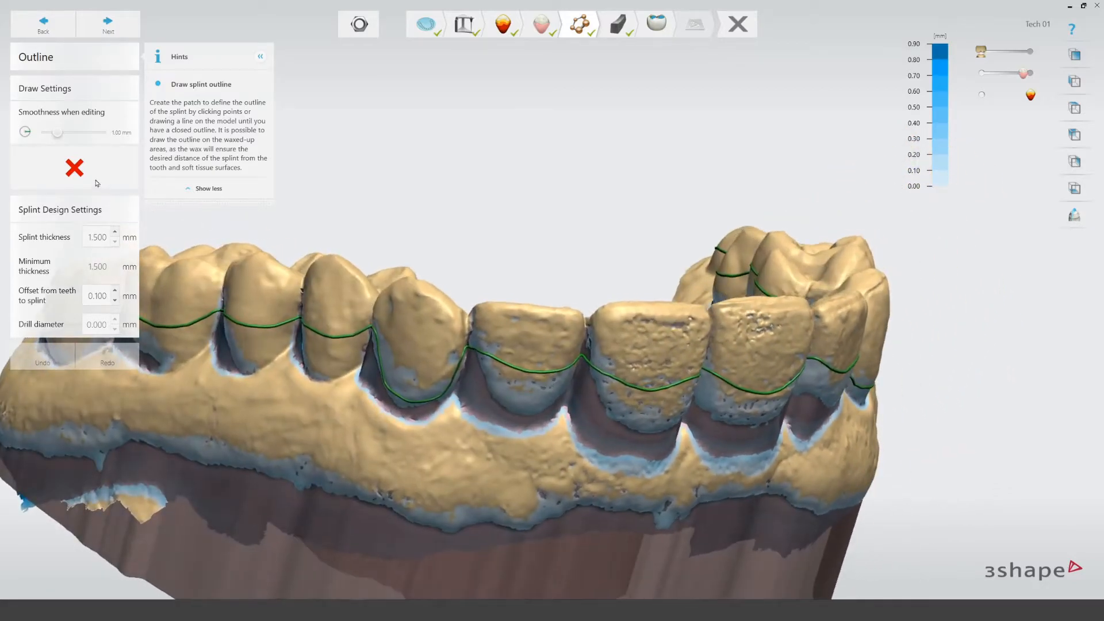
click(107, 24)
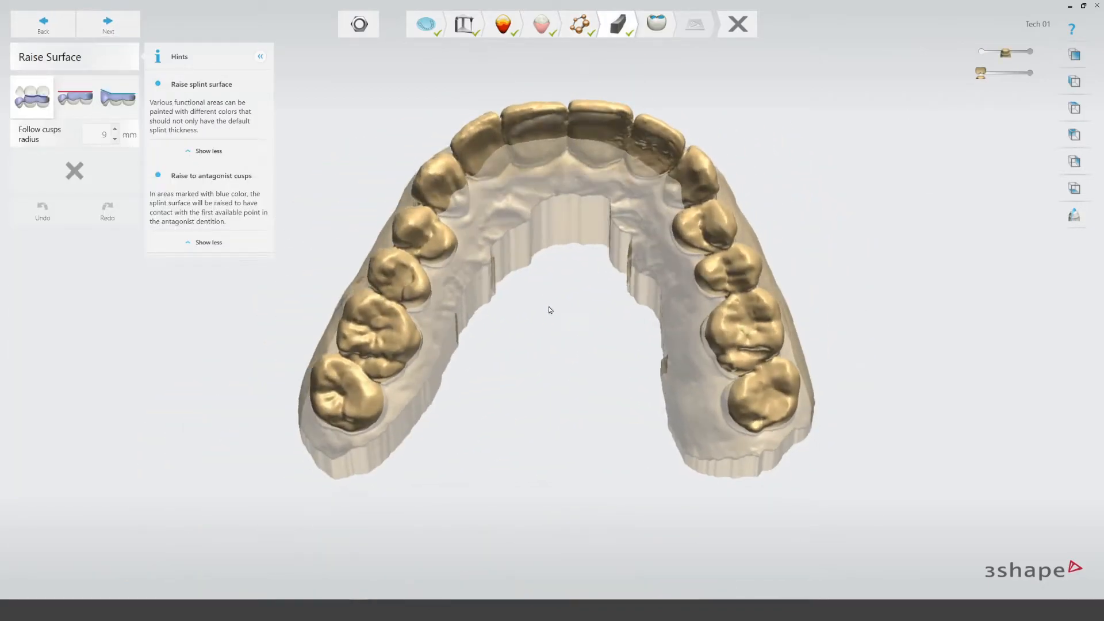
click(109, 26)
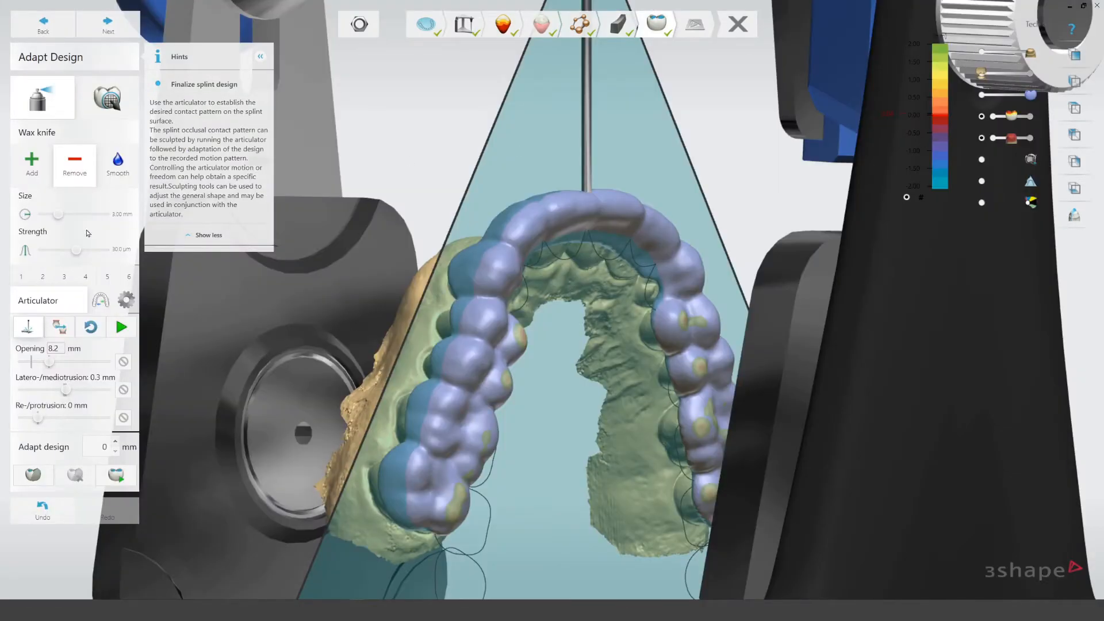
Hide the articulator and examine the splint's fit and outer edge along the side and front teeth.
click(38, 296)
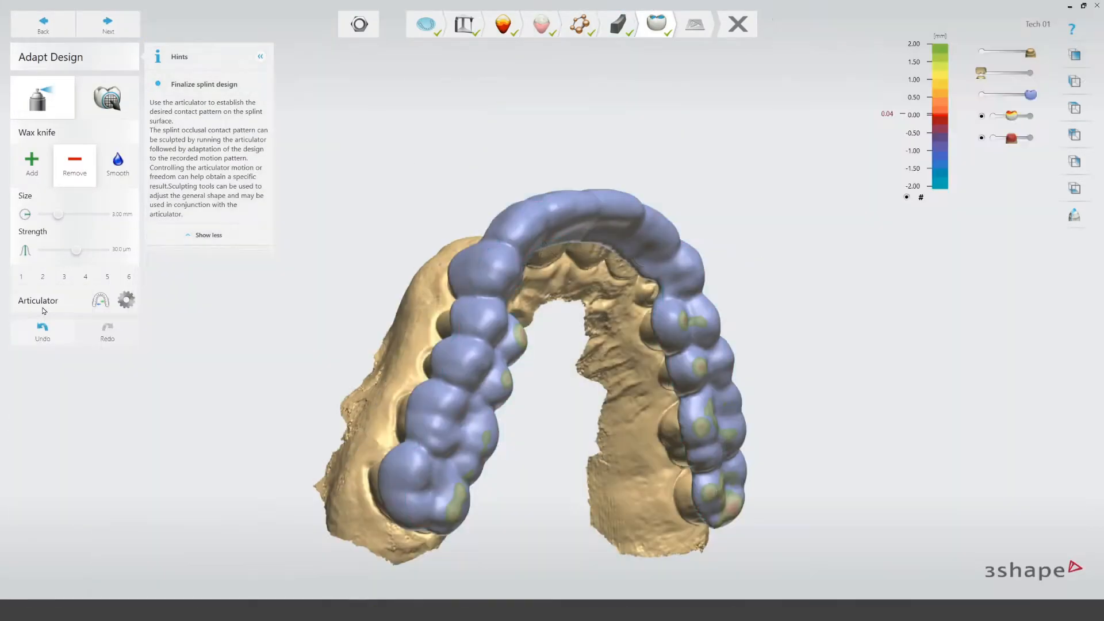
right_drag(534, 263, 734, 423)
scroll(707, 436, up, 5)
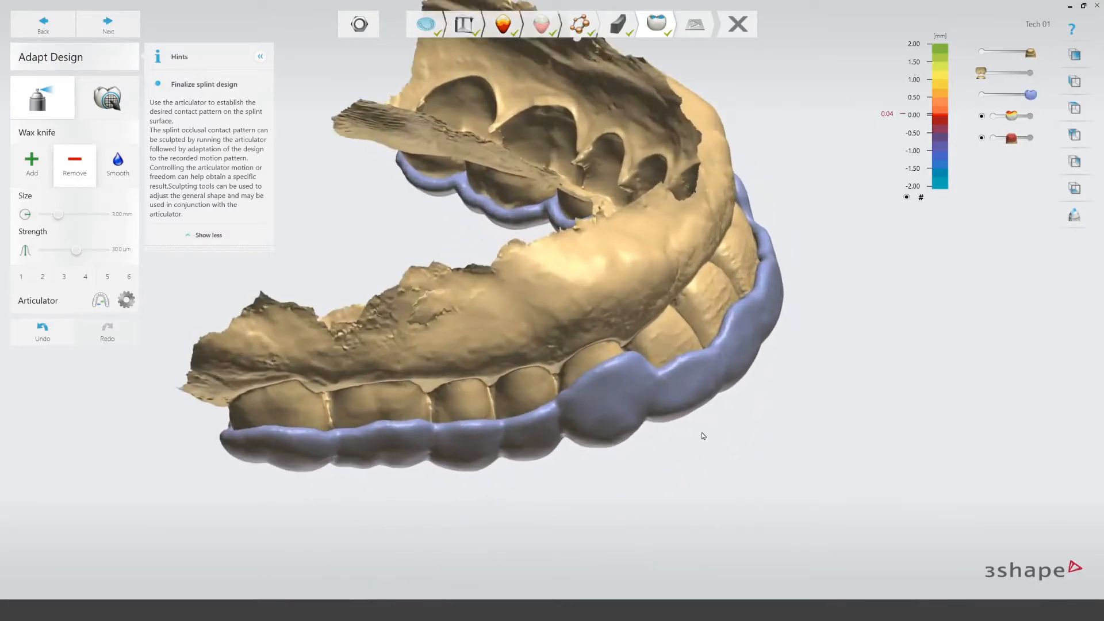
right_drag(610, 419, 675, 385)
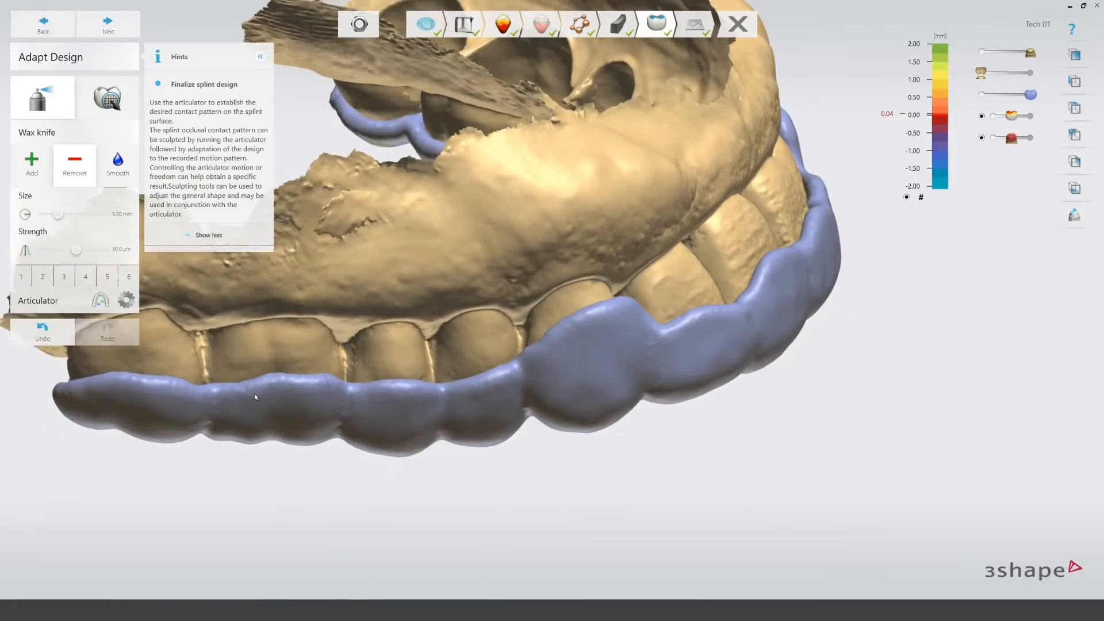
right_drag(761, 321, 675, 319)
scroll(754, 374, down, 1)
scroll(759, 379, up, 2)
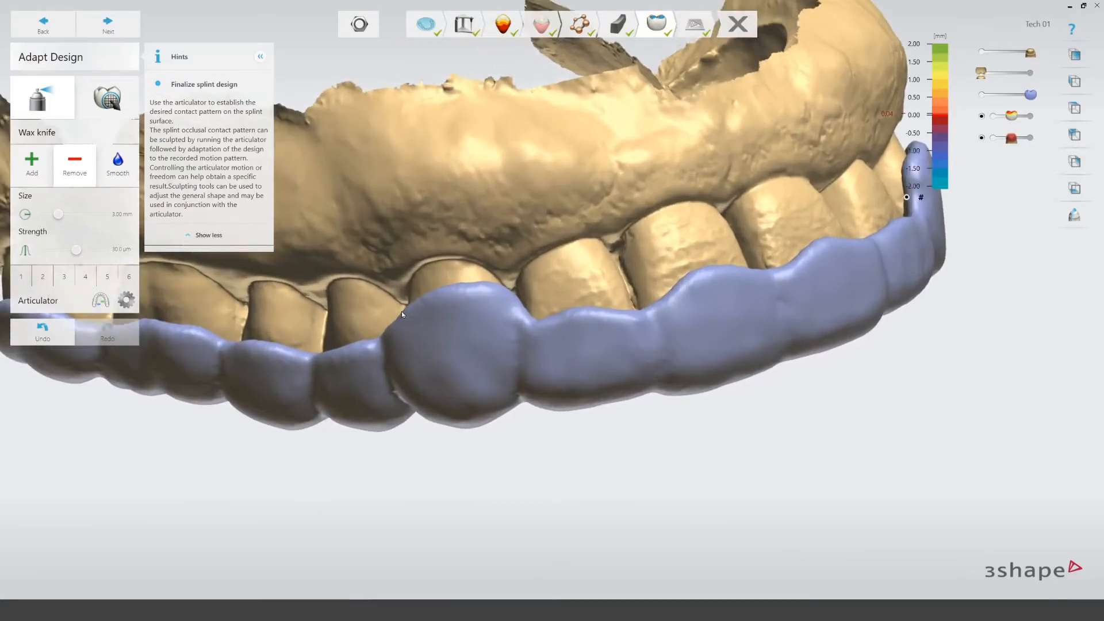
Cut a 2D cross section vertically through the splint and jaw model at the bulging canine area.
click(1073, 217)
right_drag(486, 273, 486, 70)
drag(561, 527, 560, 529)
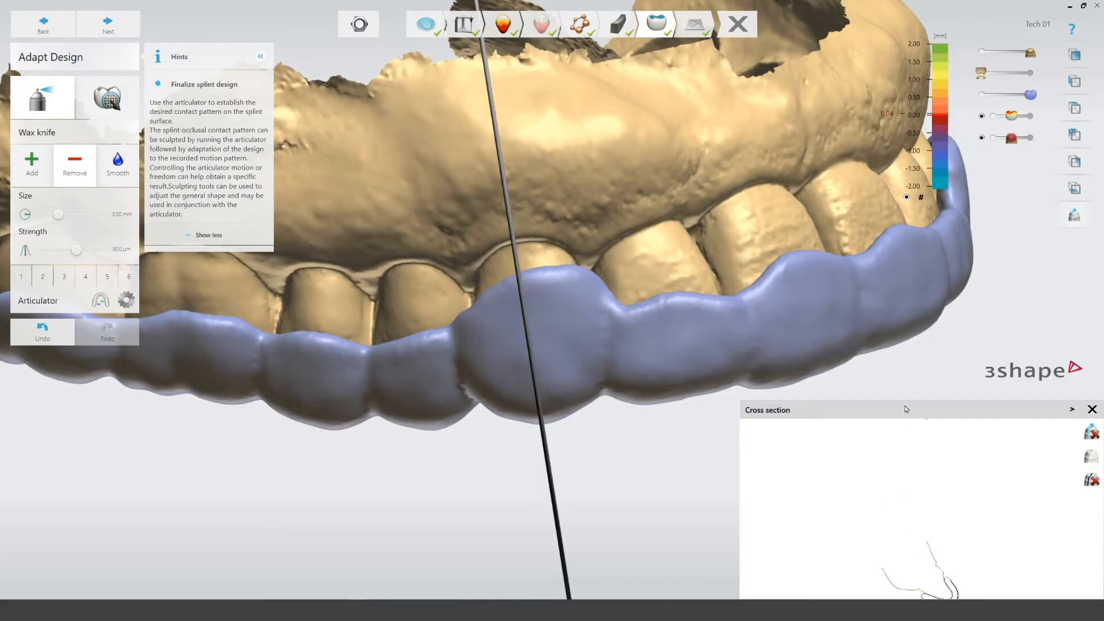
Enlarge the cross-section view on the splint profile and shift the cutting plane slightly across the canine.
drag(909, 401, 909, 300)
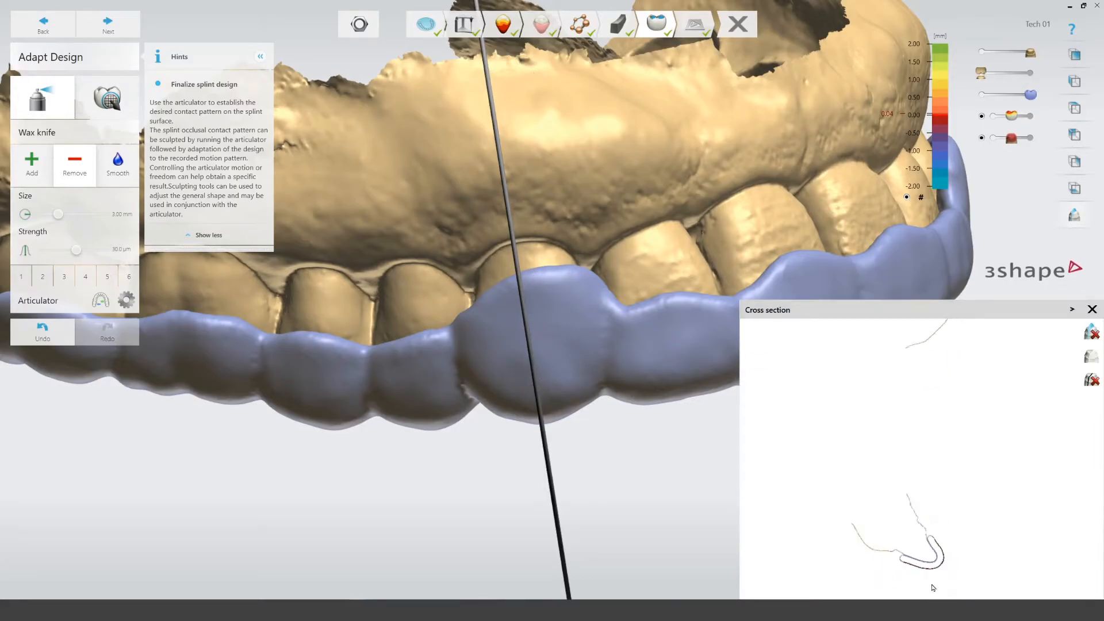
scroll(923, 555, up, 4)
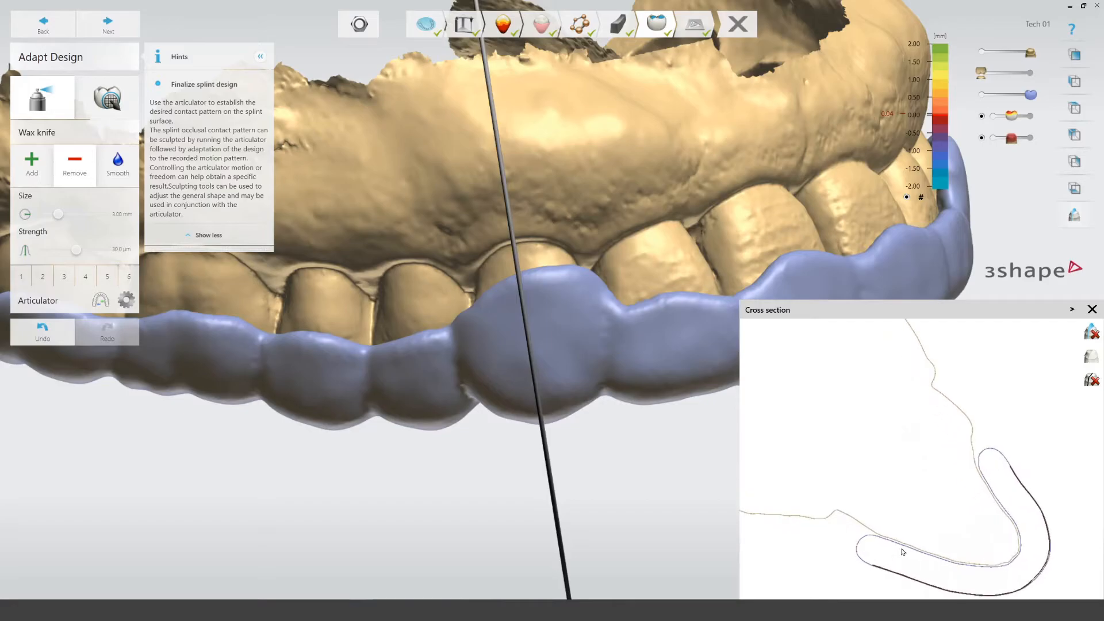
mouse_move(912, 506)
middle_down()
mouse_move(892, 502)
mouse_move(907, 486)
middle_up()
scroll(970, 543, up, 1)
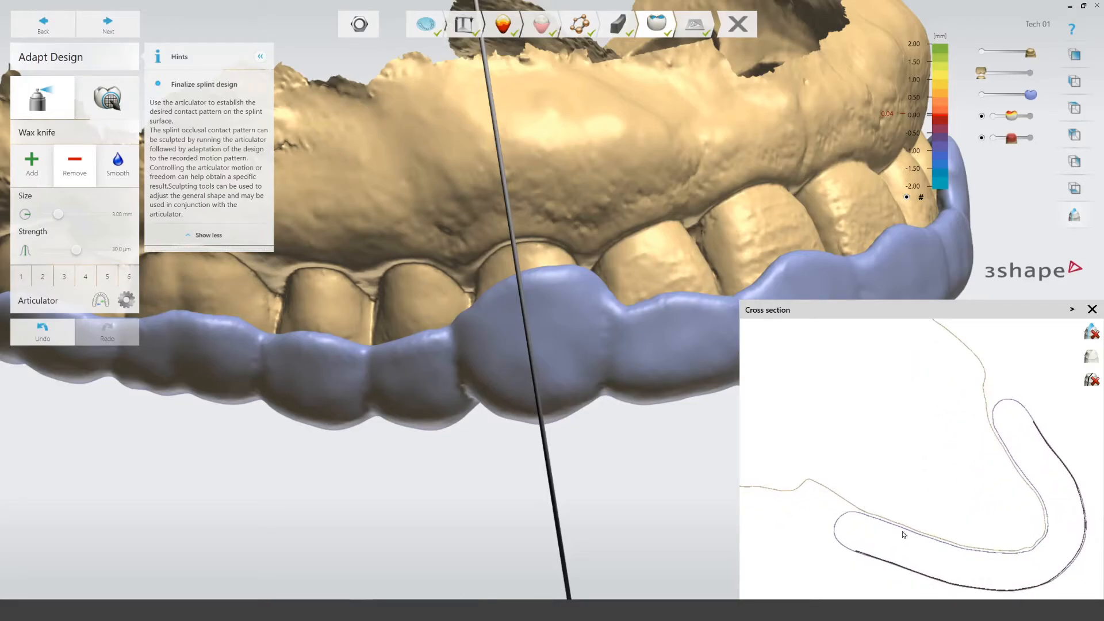
drag(496, 86, 528, 137)
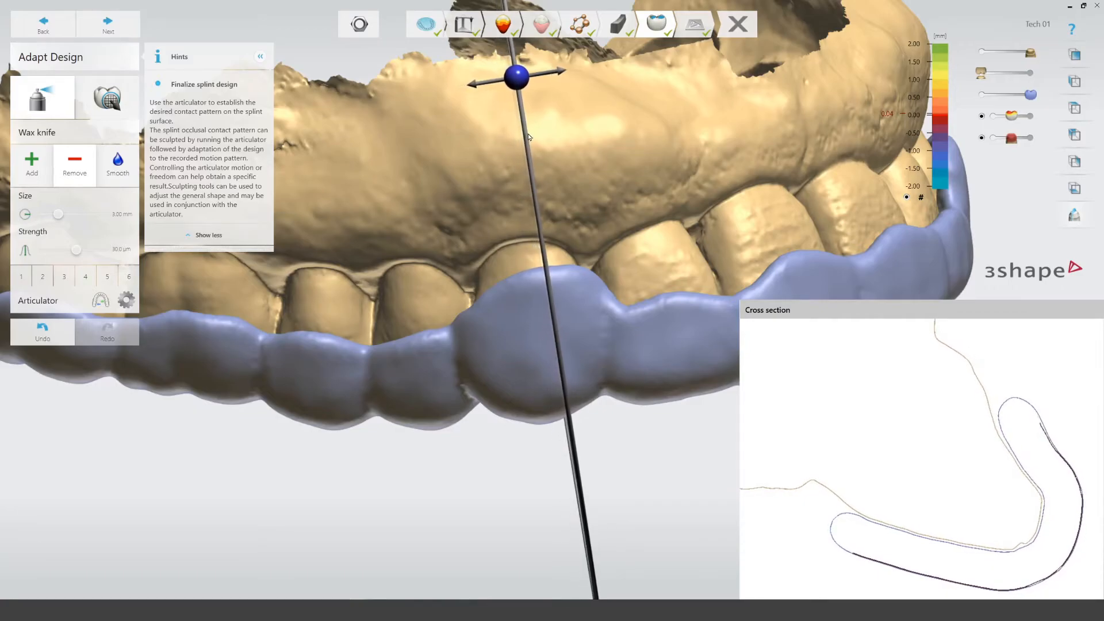
Examine the splint's canine and front edges with the section plane from several angles, then its position in the articulator.
right_drag(651, 325, 320, 454)
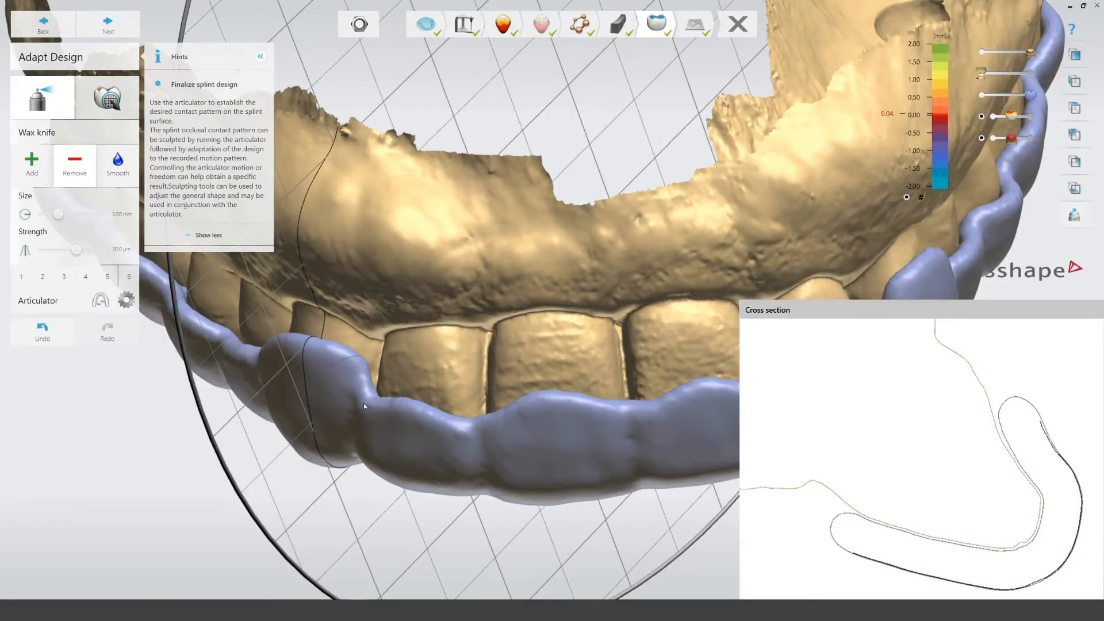
right_drag(361, 401, 339, 377)
right_drag(407, 383, 224, 316)
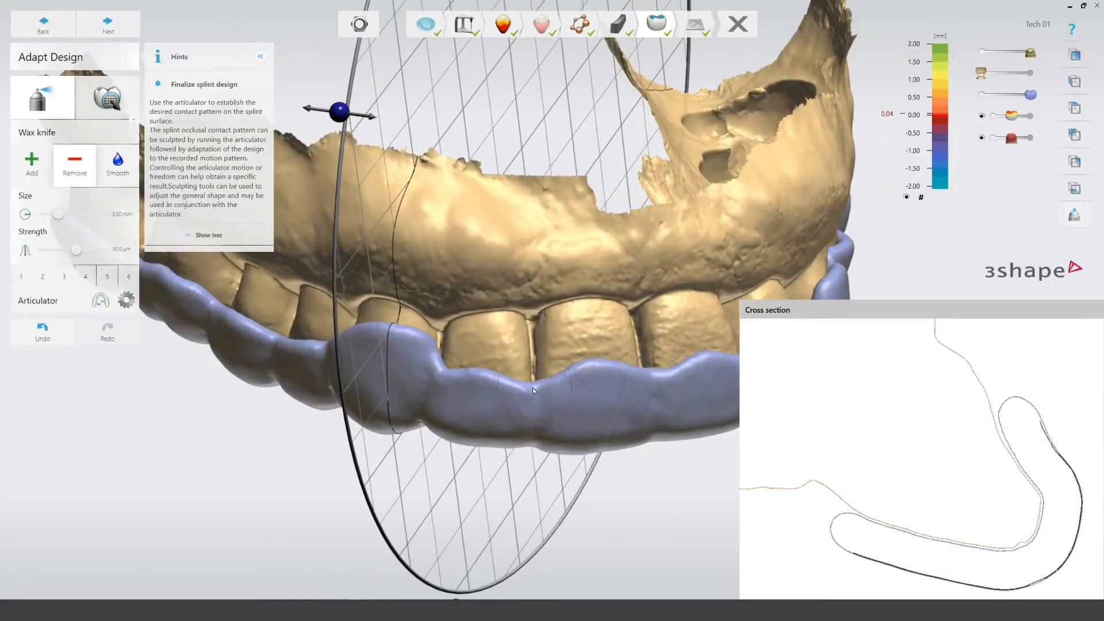
right_drag(539, 371, 257, 315)
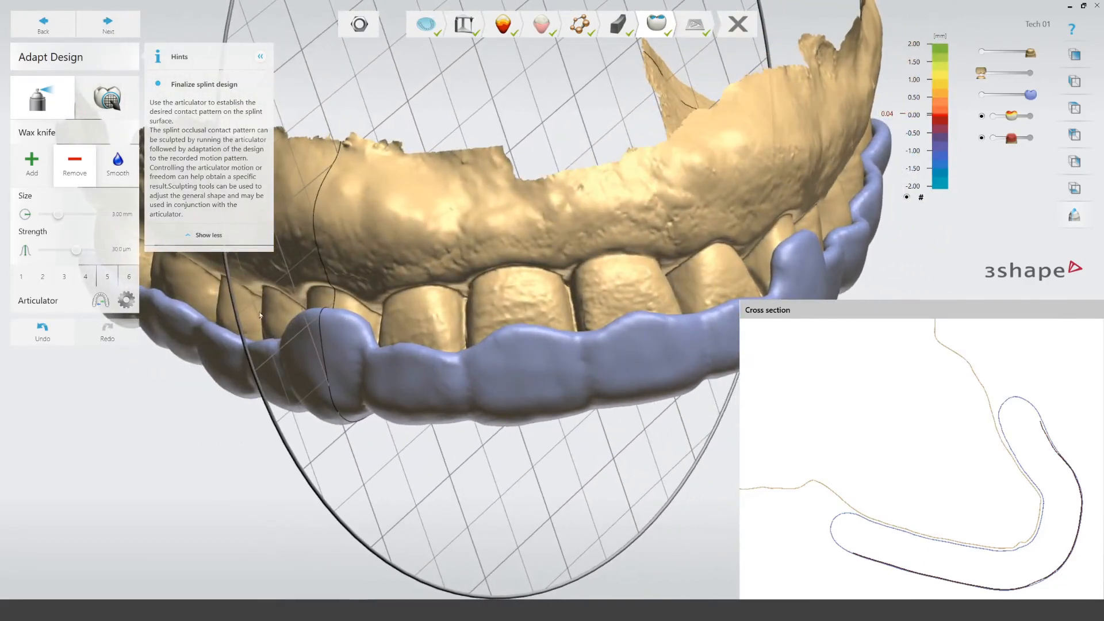
right_drag(266, 352, 342, 290)
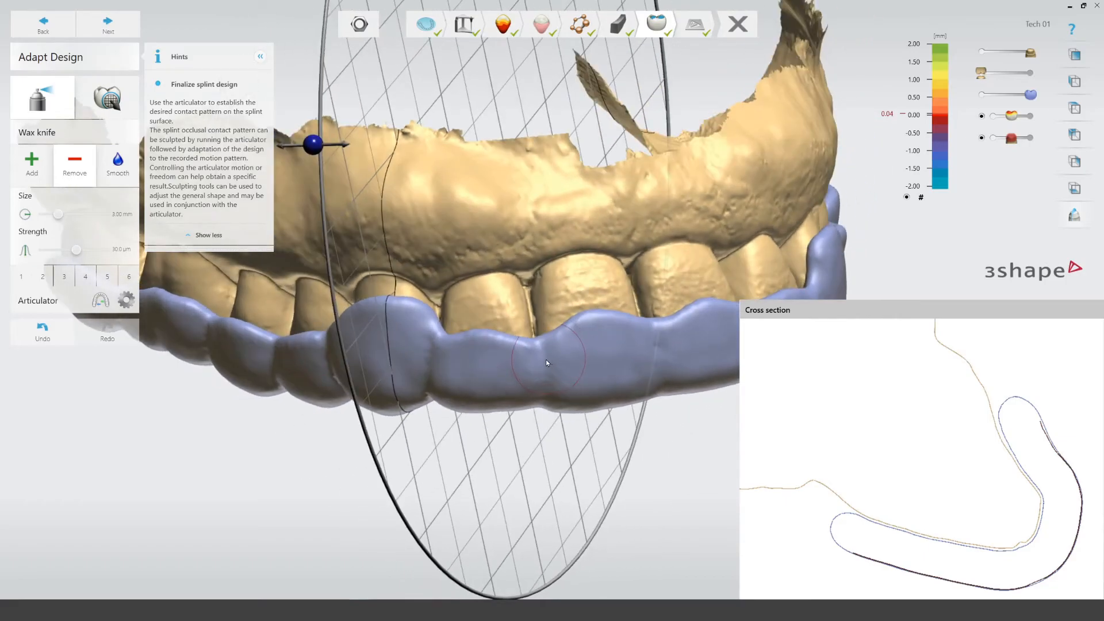
mouse_move(541, 355)
right_down()
mouse_move(456, 371)
mouse_move(480, 394)
mouse_move(519, 368)
mouse_move(459, 368)
mouse_move(345, 405)
mouse_move(438, 354)
mouse_move(544, 330)
mouse_move(588, 343)
mouse_move(615, 367)
mouse_move(587, 379)
mouse_move(573, 364)
mouse_move(521, 371)
right_up()
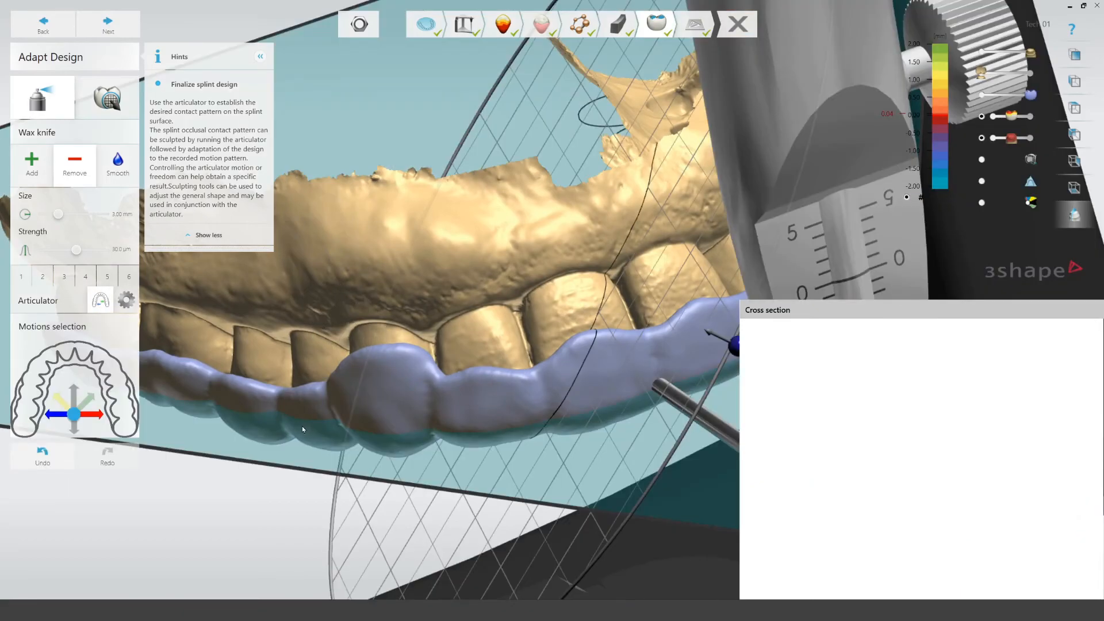
scroll(311, 423, down, 5)
right_drag(412, 387, 412, 365)
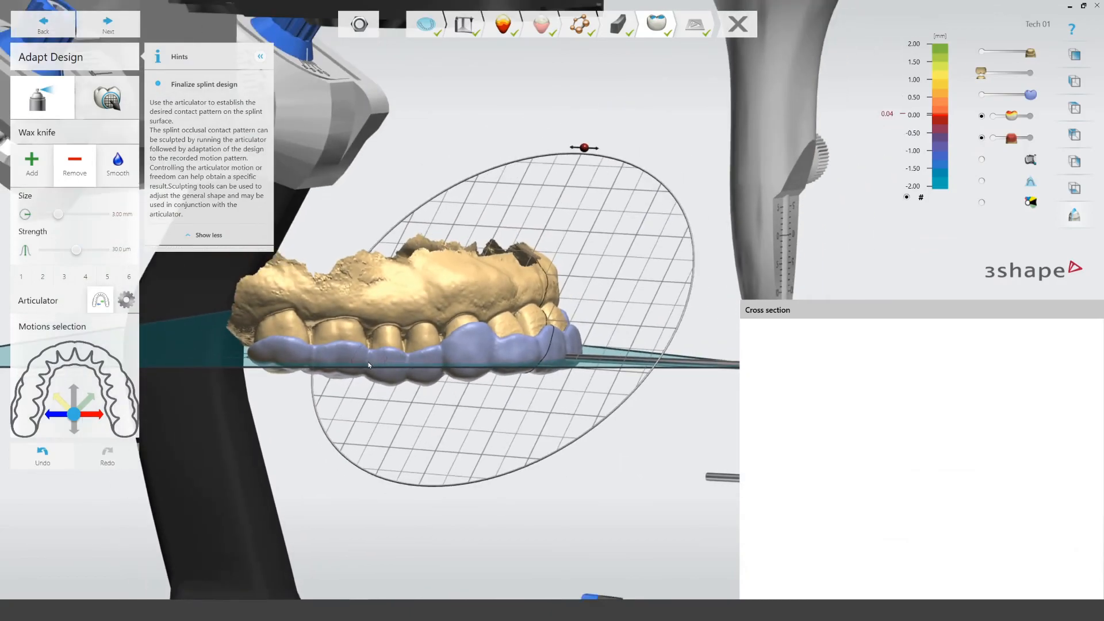
right_drag(543, 371, 494, 390)
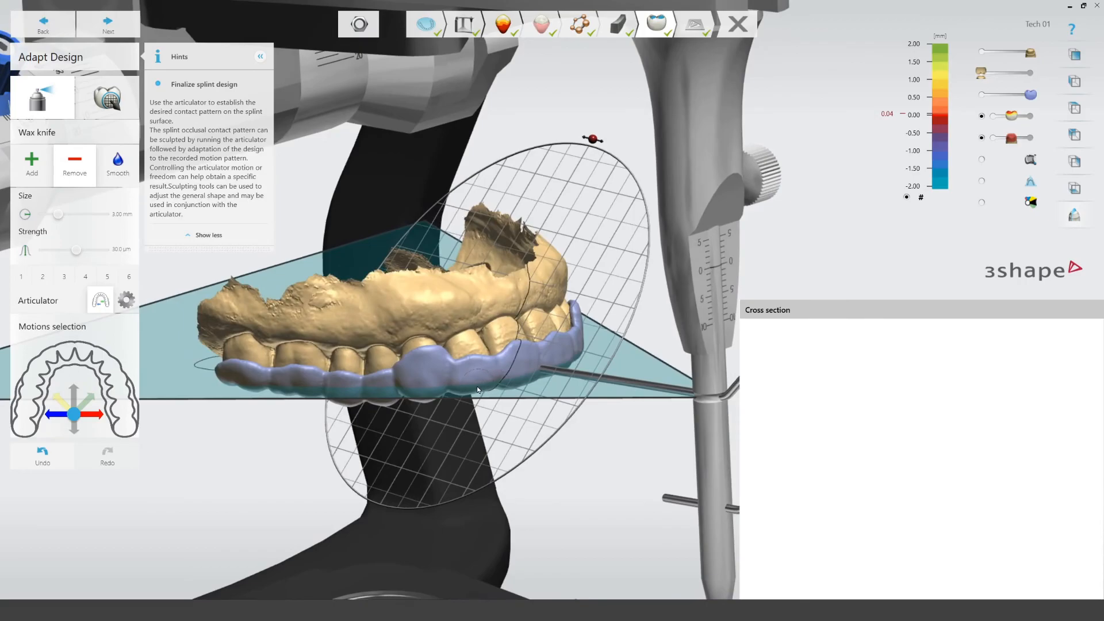